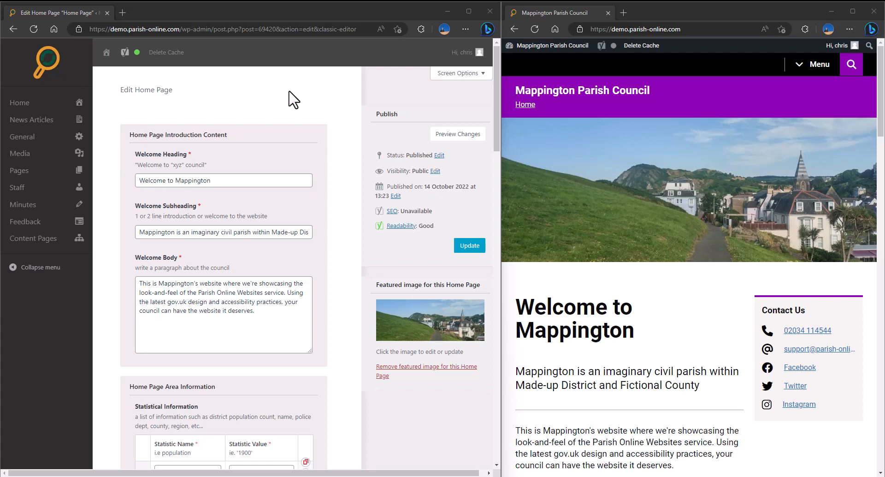
Start a new agenda and minutes entry in the website's Minutes section.
click(668, 10)
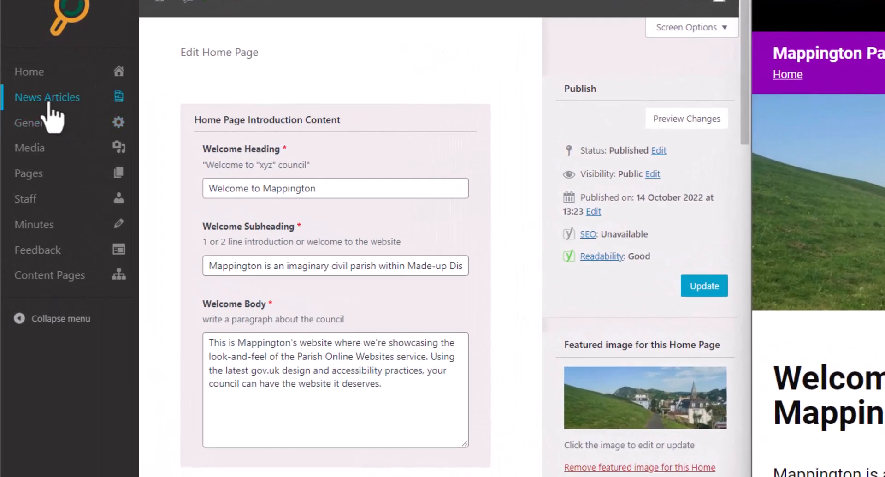
click(45, 233)
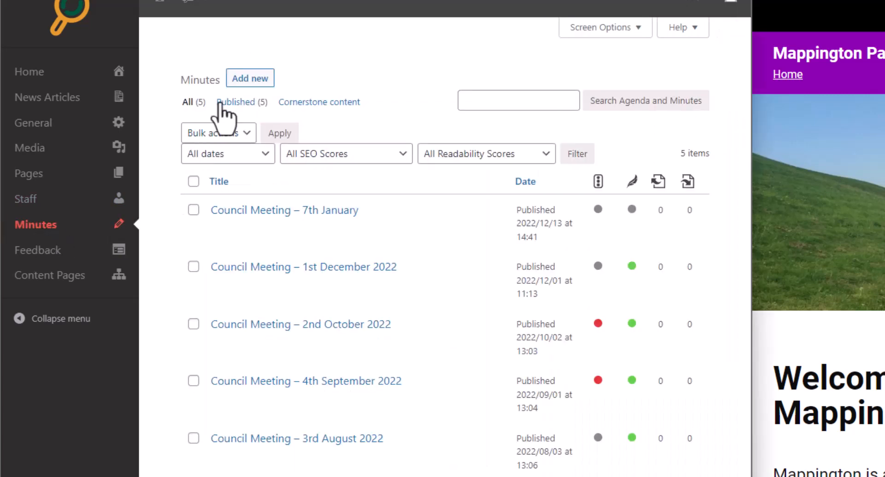
click(244, 79)
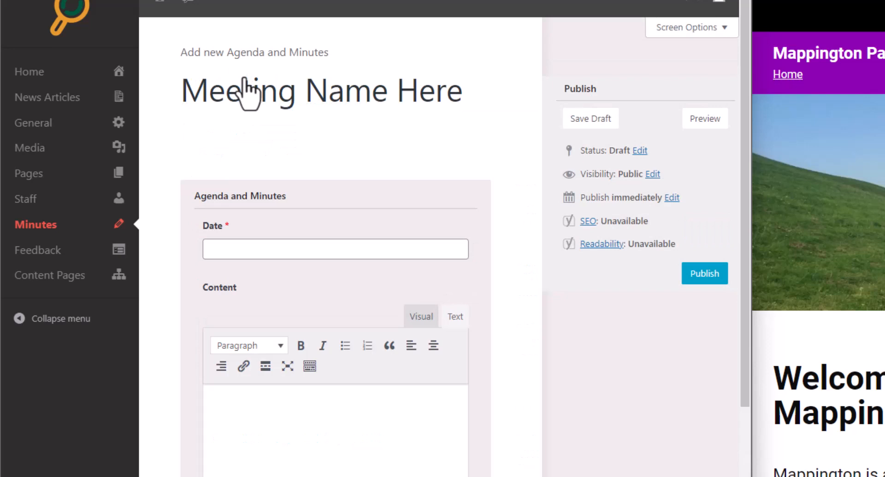
Replace the placeholder meeting name with "Council Meeting - 1st May 2023".
triple_click(317, 98)
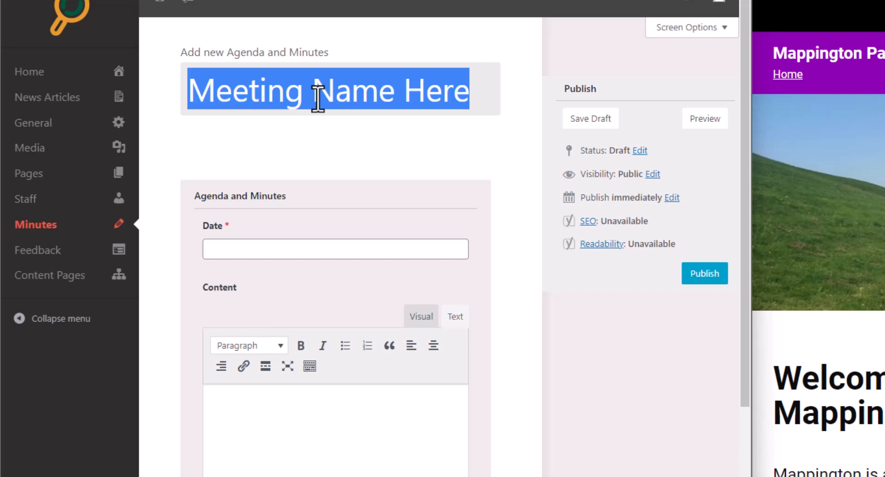
text(Counci)
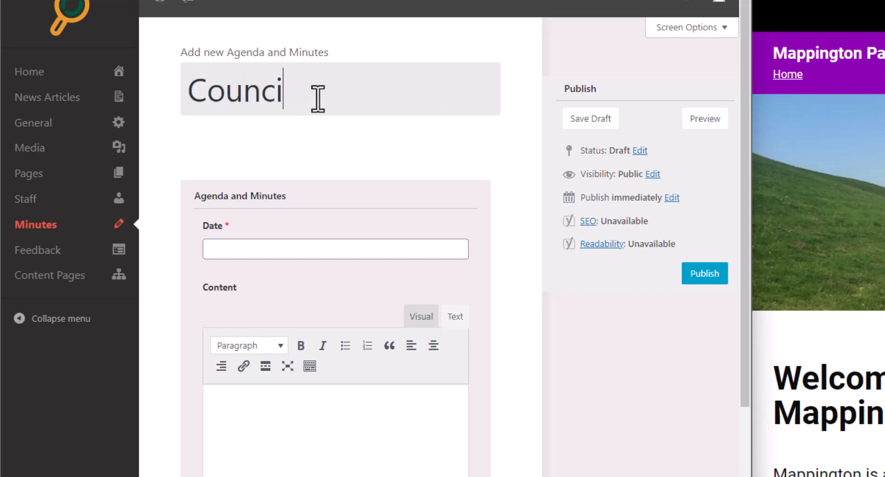
text(l Meeting - )
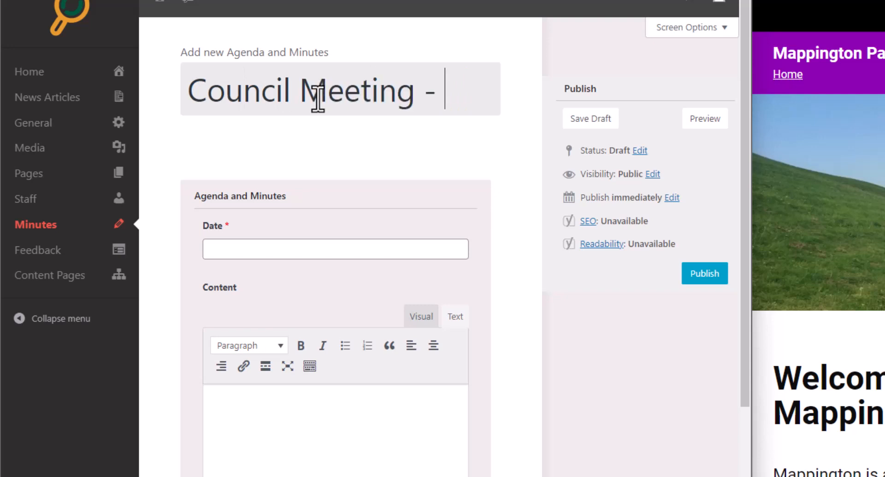
text(1st May 2023)
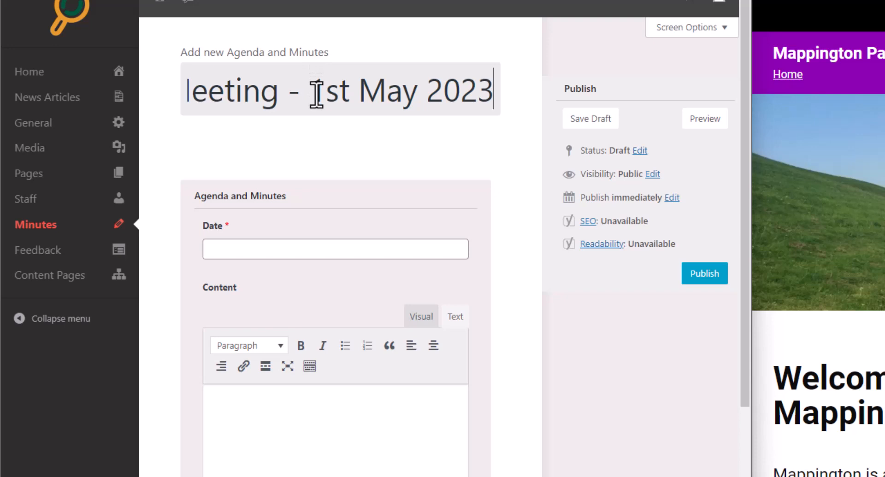
Set the meeting's date to 1 May 2023.
click(261, 250)
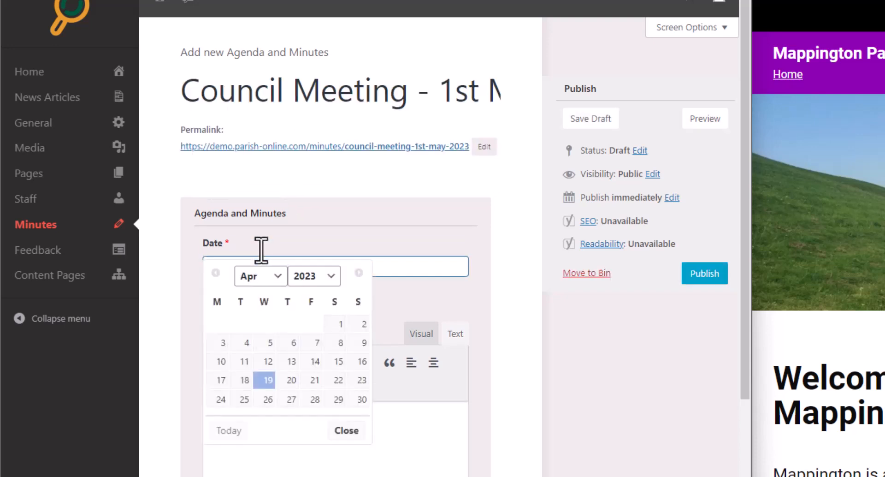
click(267, 276)
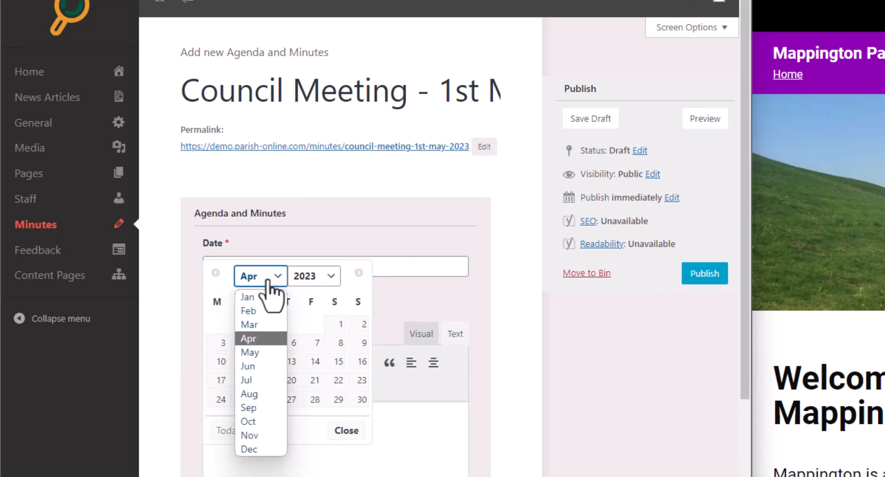
click(260, 352)
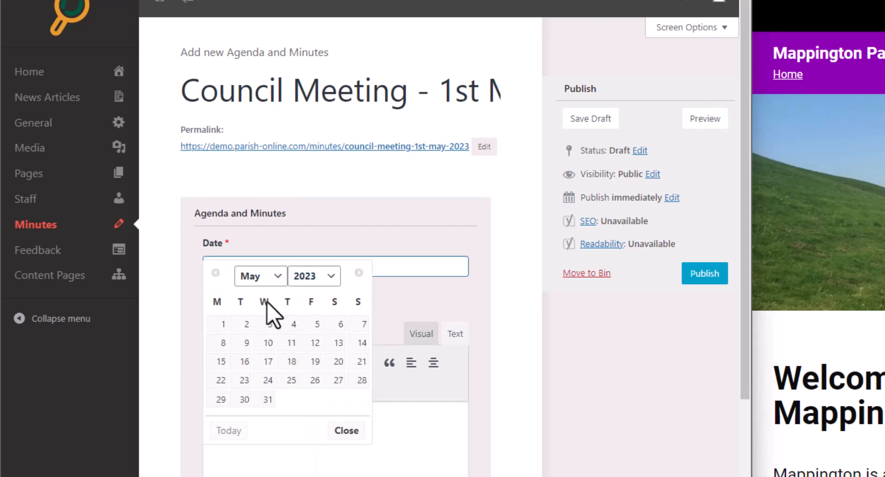
click(218, 324)
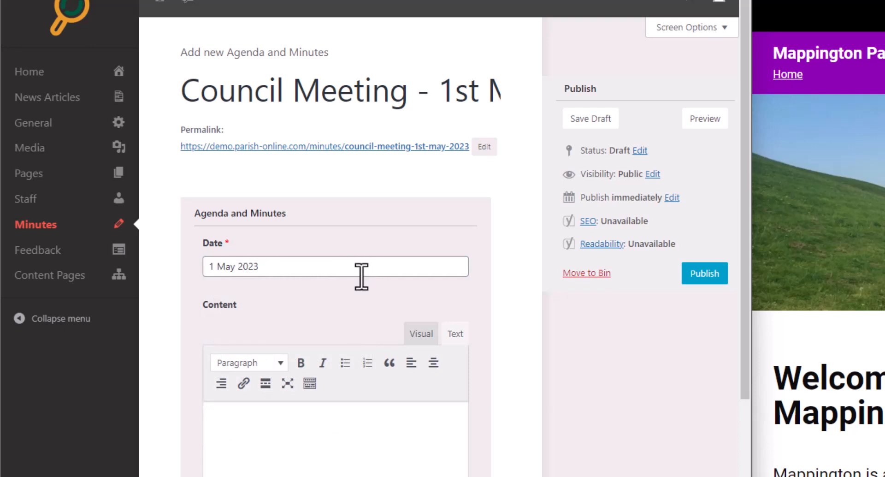
Enter "Agenda" and "Minutes" as separate lines in the meeting content, with blank lines between them.
scroll(549, 203, down, 7)
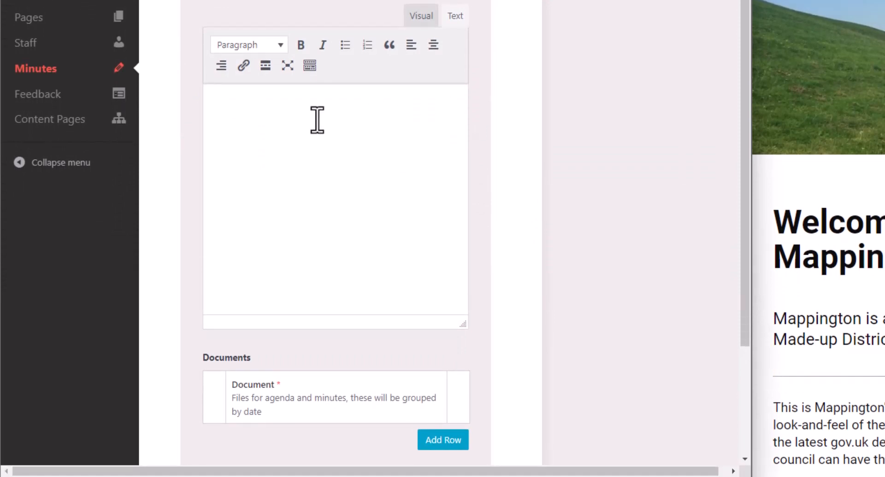
click(285, 124)
text(Agenda)
key(Return)
key(Return)
key(Return)
text(Minutes)
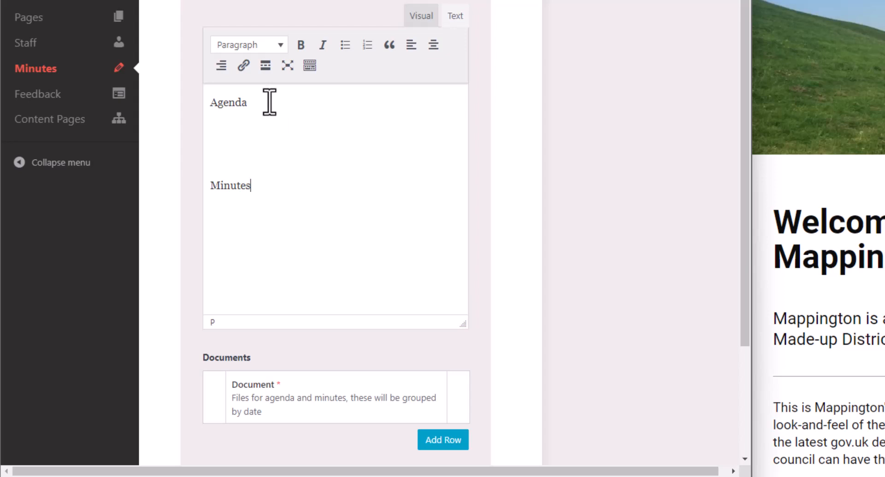
Format the "Agenda" and "Minutes" lines in the content as Heading 2.
drag(269, 101, 215, 103)
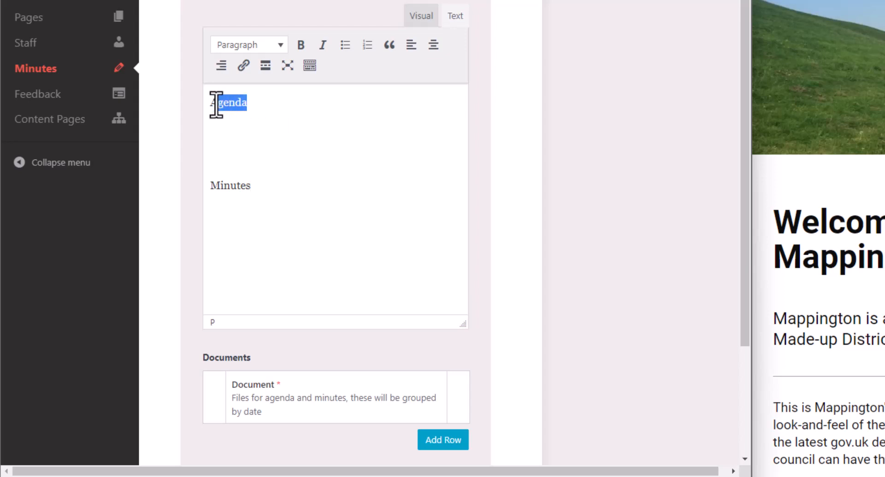
click(275, 46)
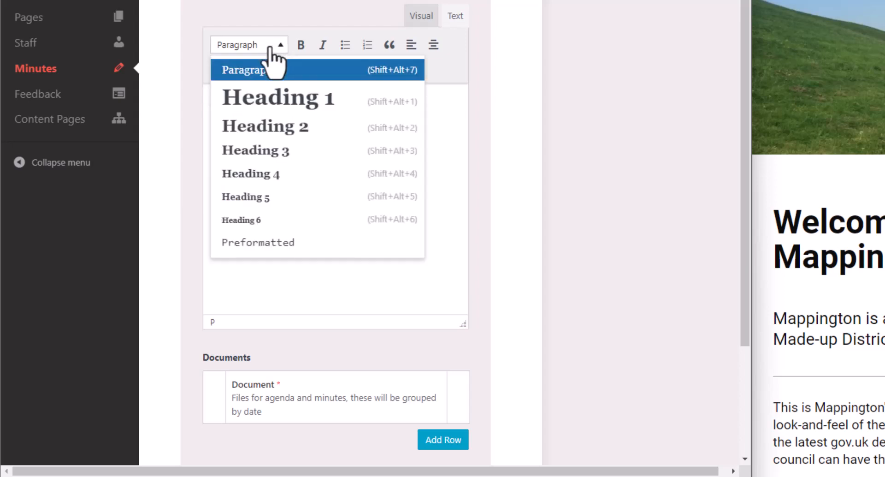
click(281, 134)
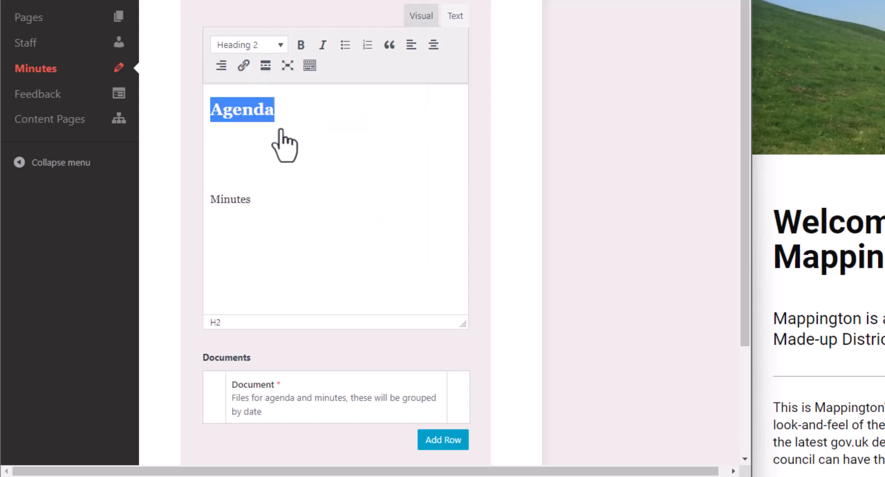
click(261, 199)
drag(261, 200, 211, 200)
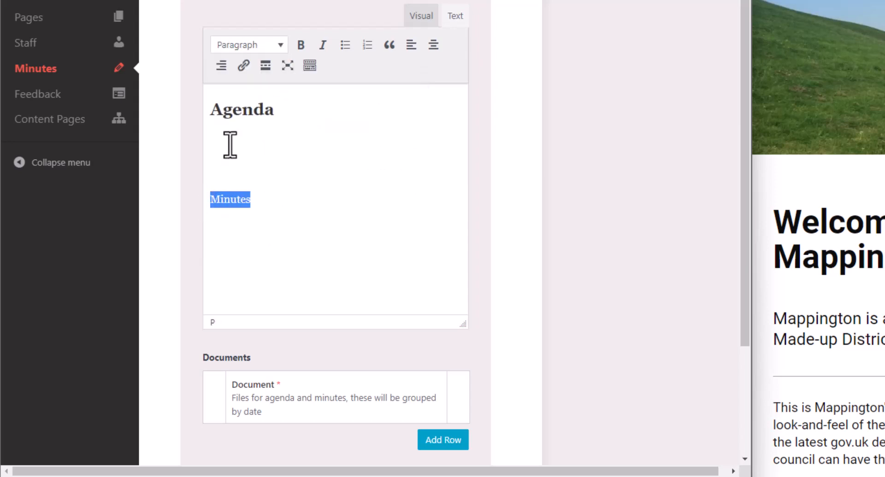
click(253, 46)
click(253, 128)
Add a bulleted item reading "This is where your agenda goes" under the Agenda heading.
click(251, 134)
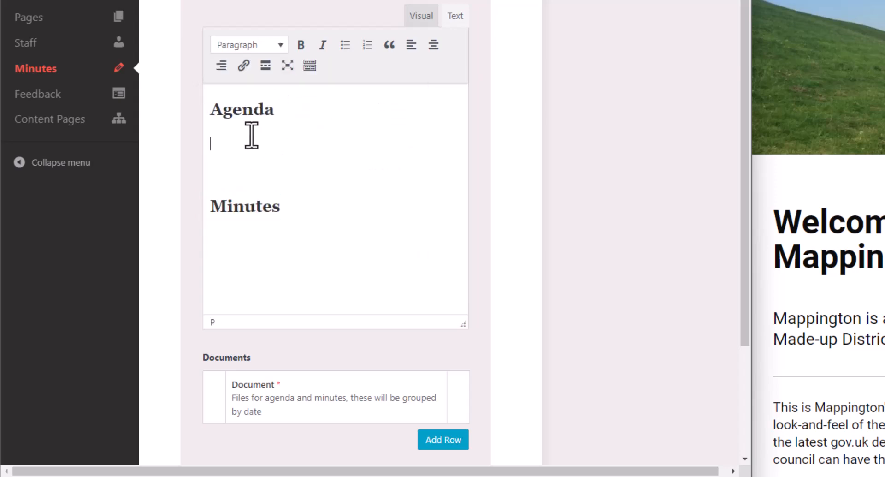
click(346, 49)
text(This is wh)
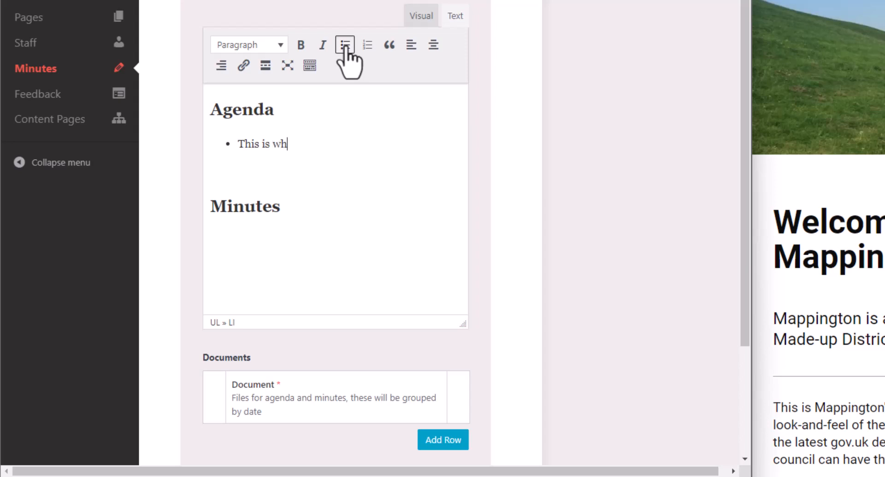
text(ere your agenda goes)
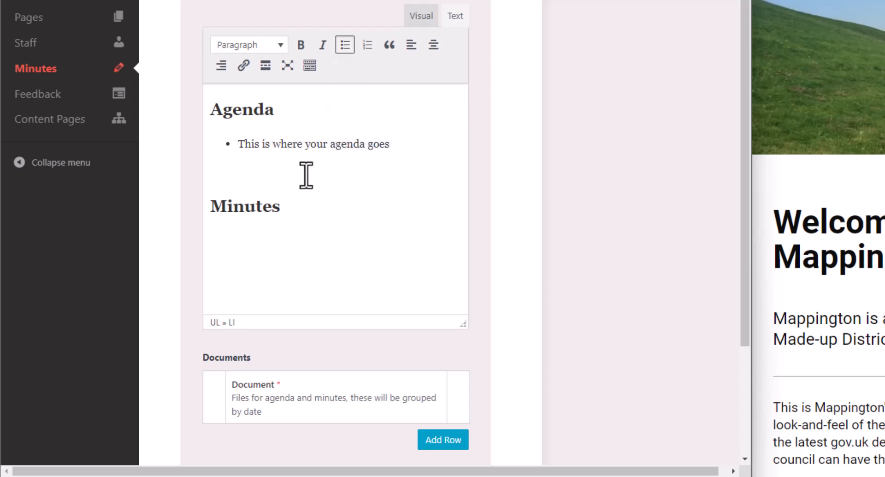
Add a bulleted item reading "This is where your minutes goes" on a new line under the Minutes heading.
click(249, 219)
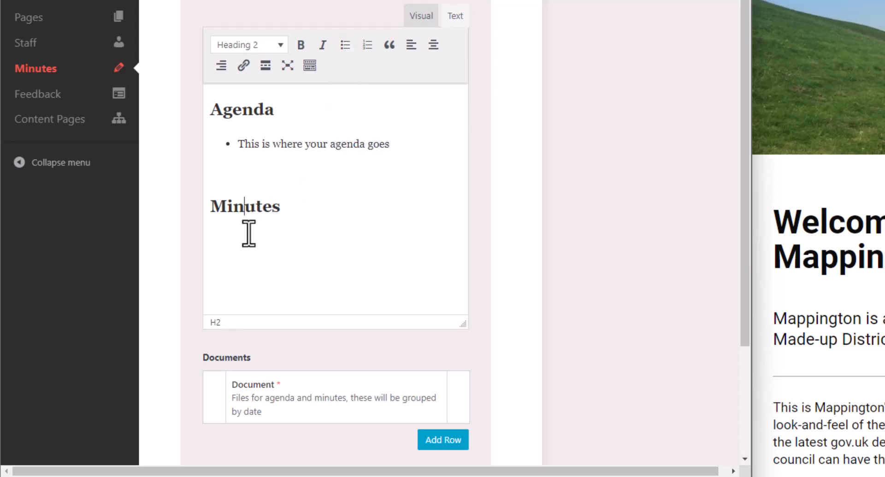
click(320, 211)
key(Return)
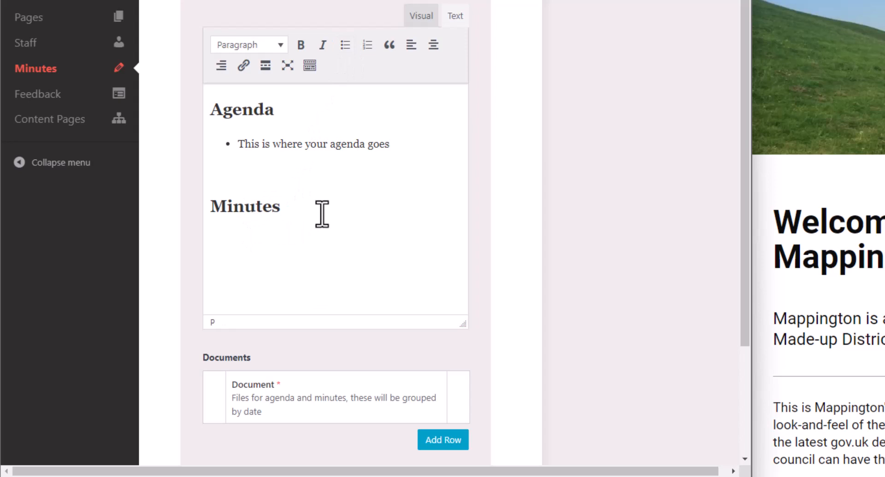
click(346, 45)
text(This is where)
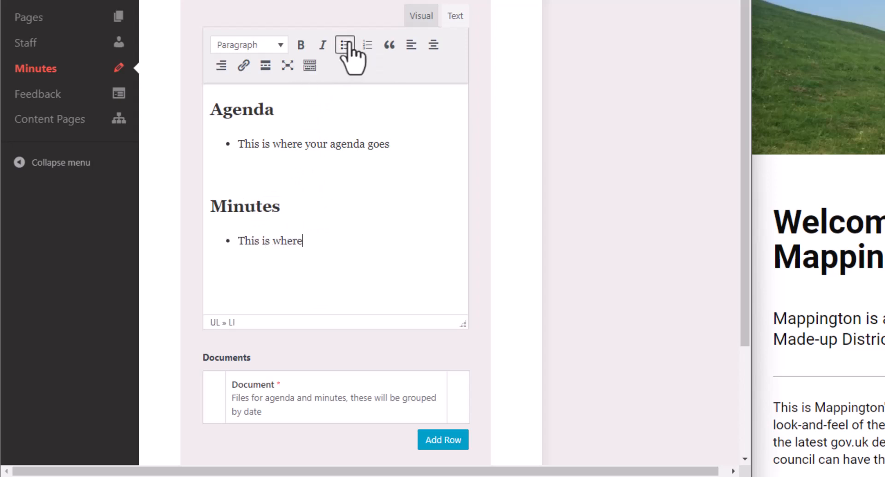
text( your minutes goes)
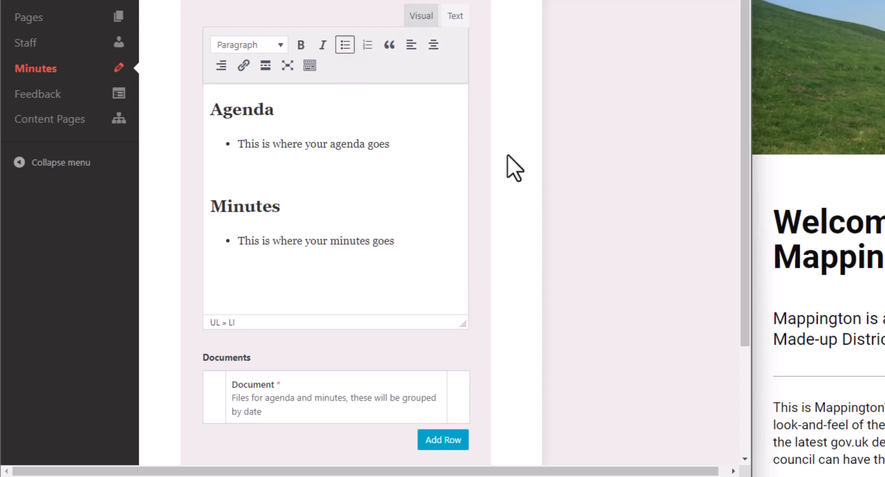
Add a row to the meeting's documents and upload the file "20230501 Agenda.pdf" for it.
scroll(505, 152, down, 3)
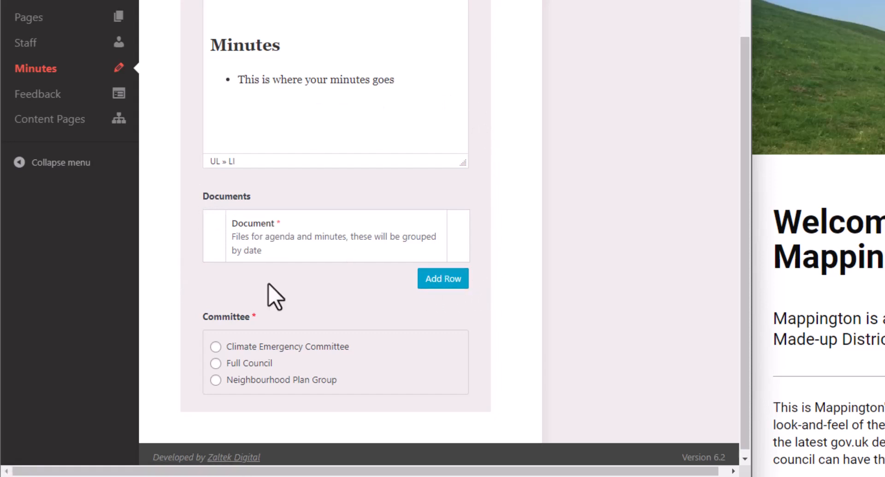
click(438, 277)
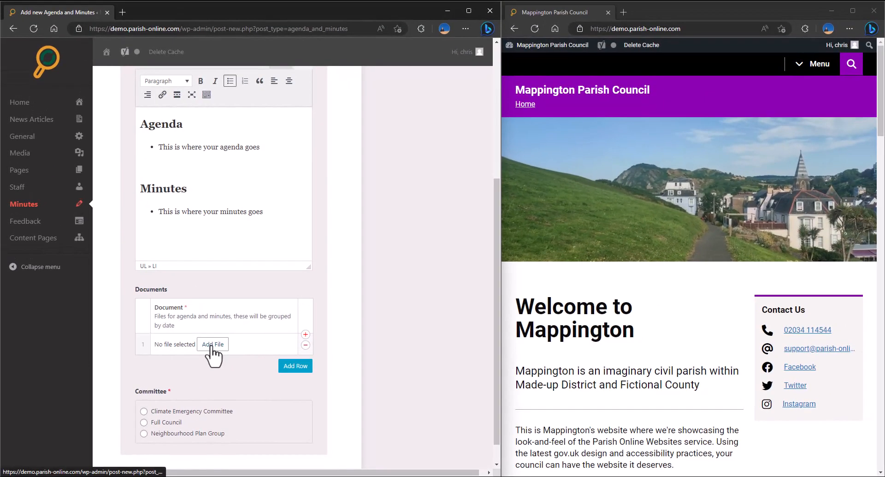
click(211, 345)
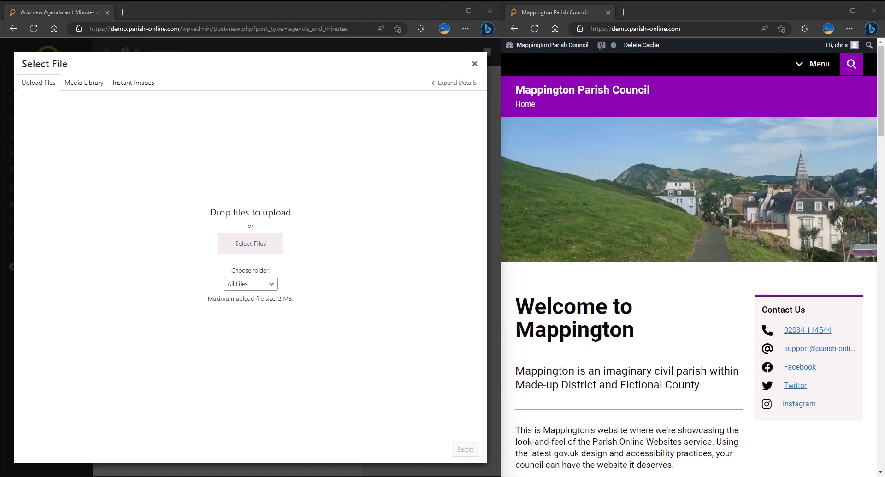
drag(310, 269, 192, 224)
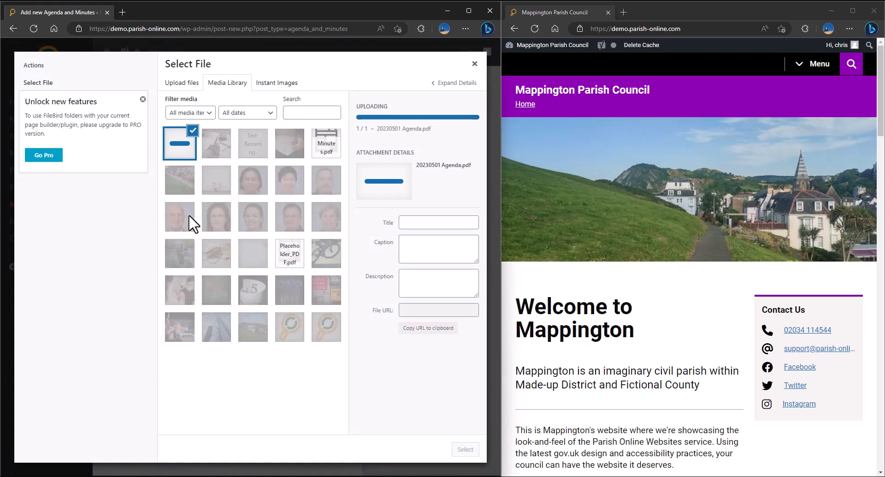
click(143, 100)
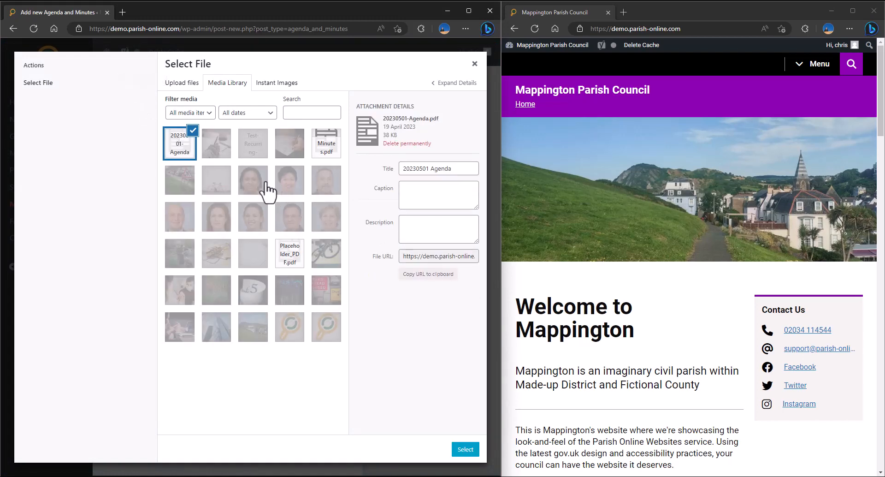
Shorten the uploaded agenda file's title to "Agenda" by removing the date prefix.
click(432, 168)
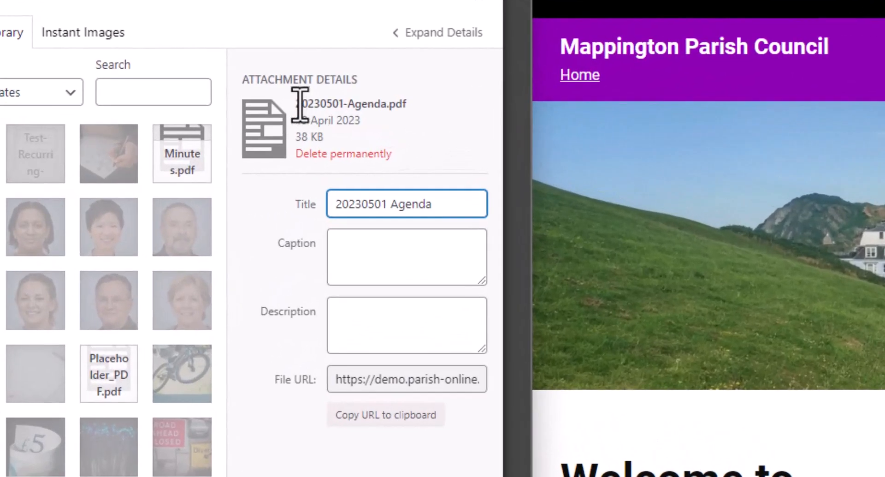
drag(298, 104, 394, 106)
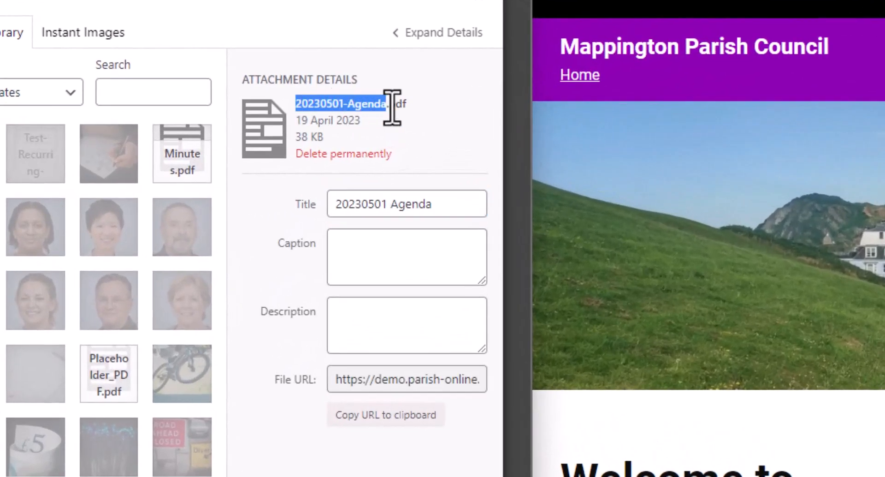
click(367, 102)
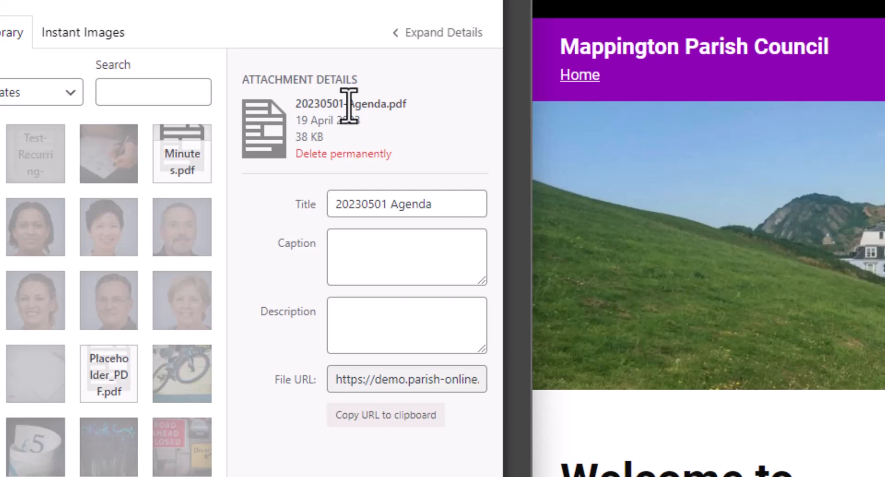
click(401, 204)
key(BackSpace)
key(BackSpace)
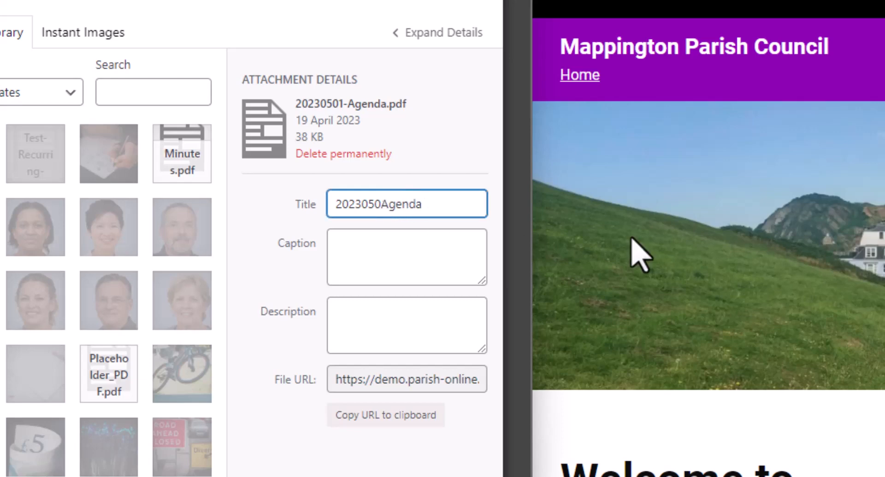
key(BackSpace)
key(BackSpace)
key(BackSpace)
key(BackSpace)
key(BackSpace)
key(BackSpace)
key(BackSpace)
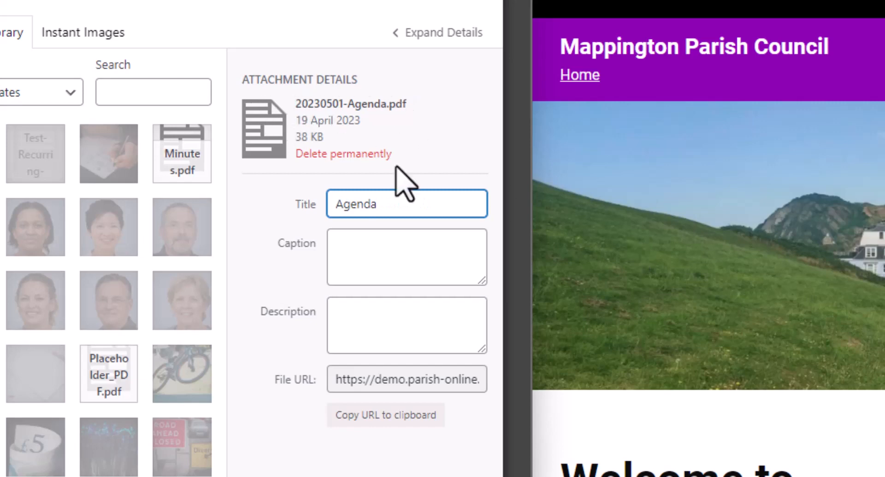
click(407, 204)
click(427, 190)
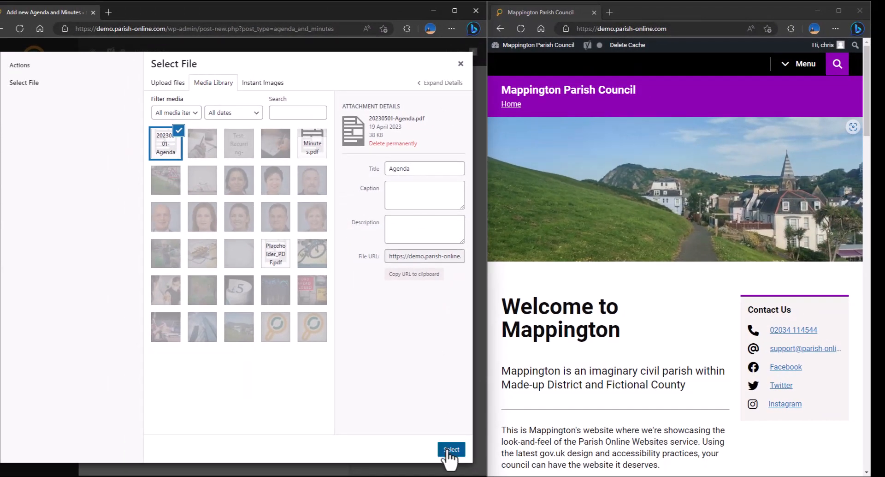
Attach the selected Agenda file to the document row of the meeting entry.
click(448, 449)
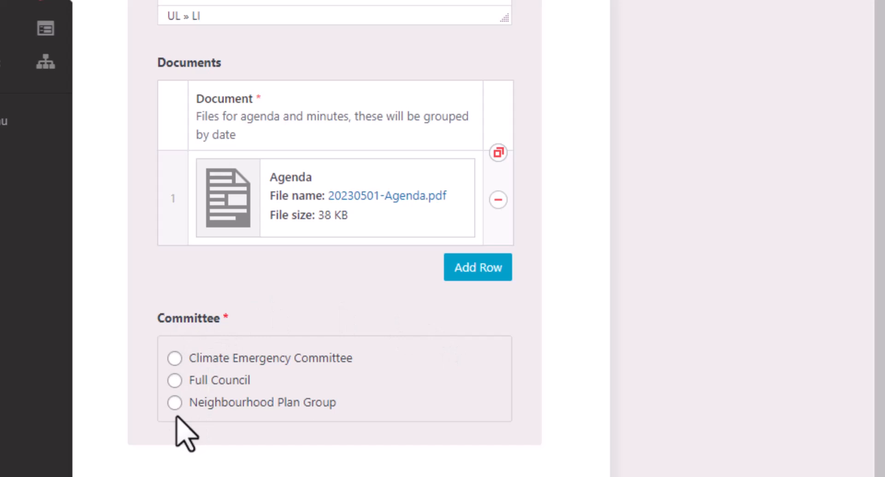
Assign the 1st May 2023 meeting to the Full Council committee and publish the entry.
click(174, 380)
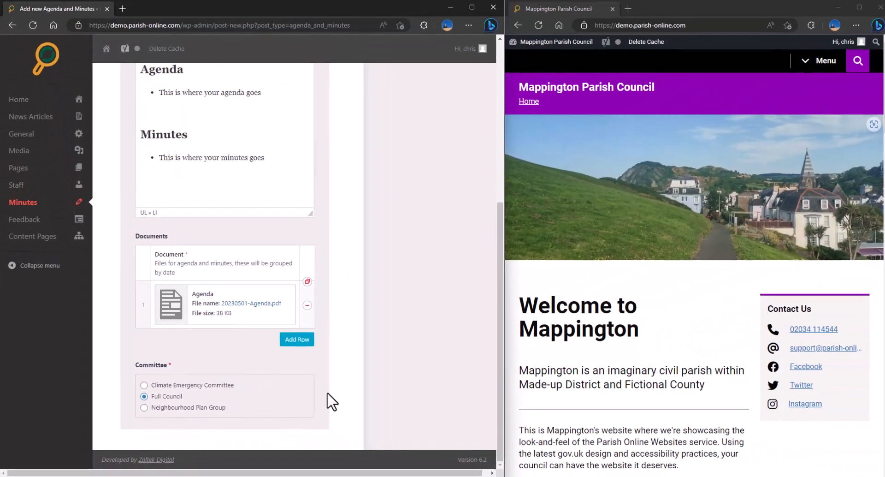
scroll(351, 393, up, 5)
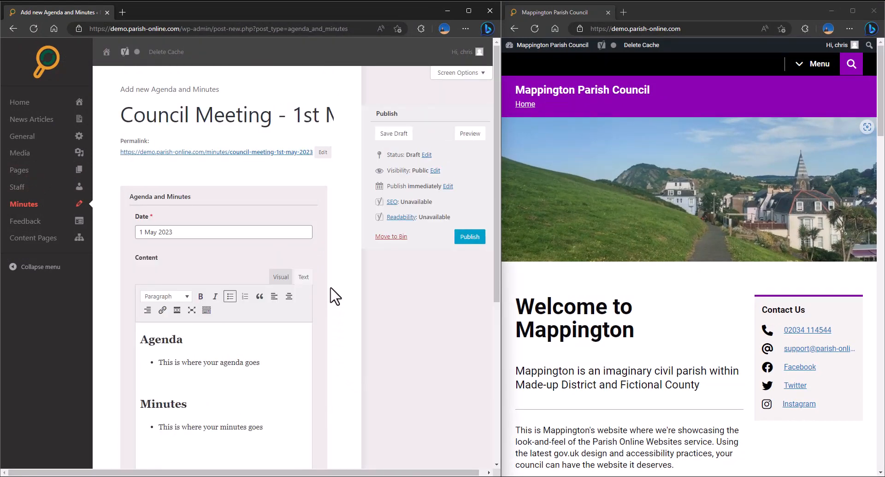
click(464, 239)
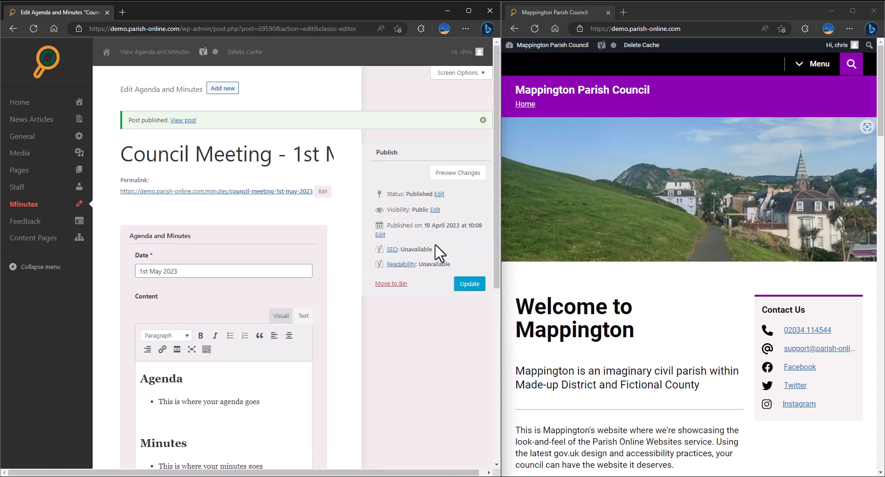
On the public website, open the upcoming Full Council meetings list under Meetings and Minutes.
click(818, 65)
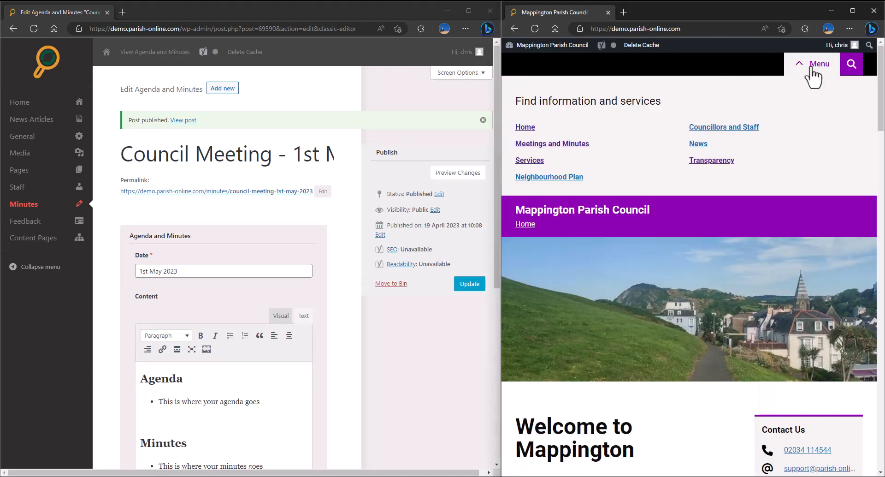
click(541, 145)
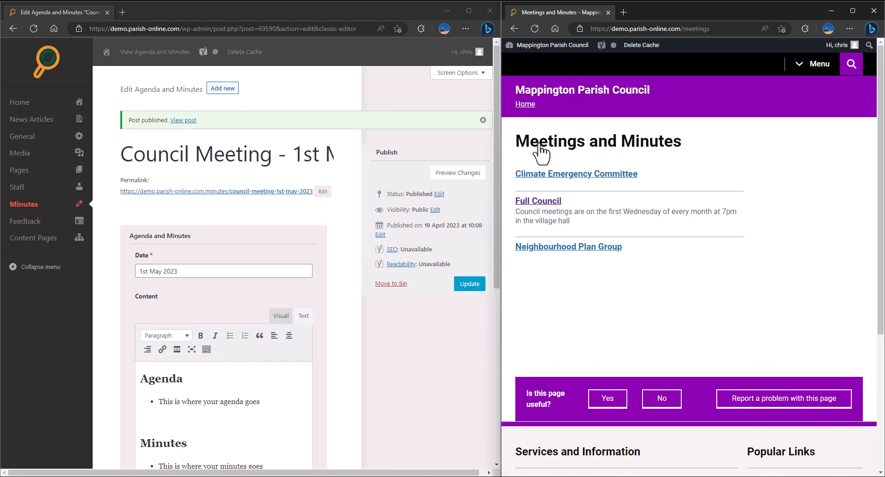
click(547, 203)
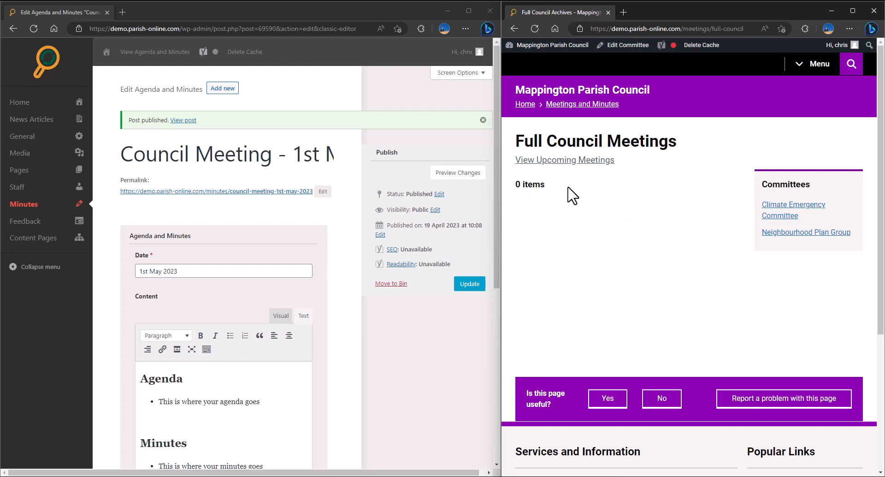
click(571, 160)
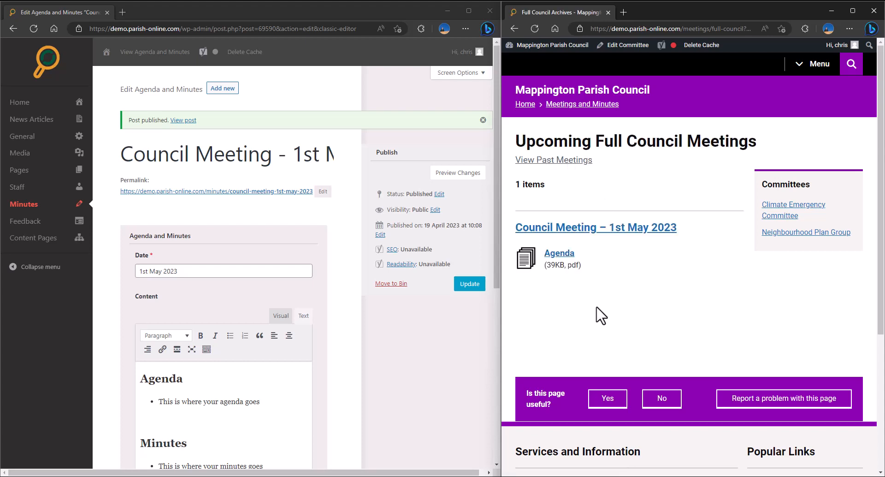
Review the public page for Council Meeting – 1st May 2023 and open its attached Agenda PDF.
click(609, 233)
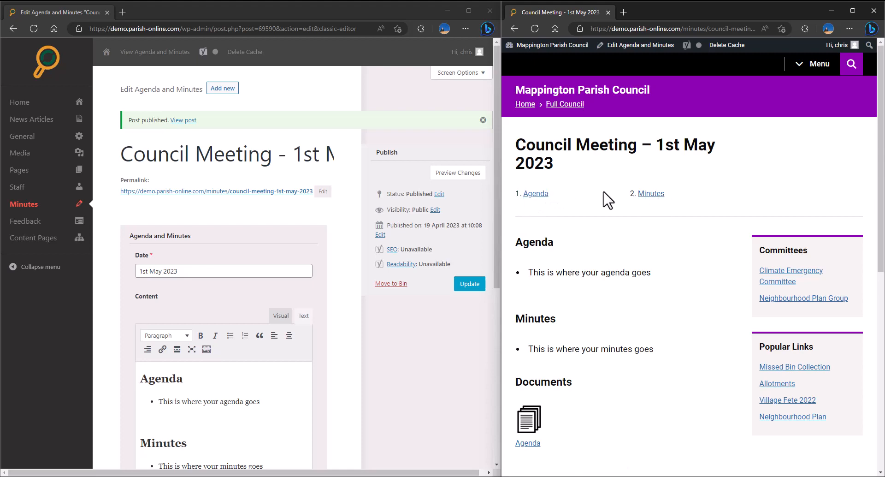
scroll(620, 212, down, 6)
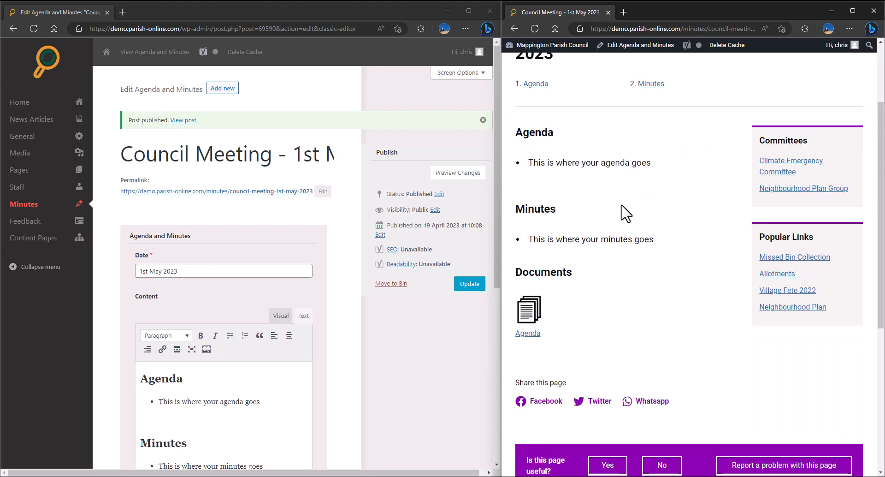
scroll(622, 217, up, 4)
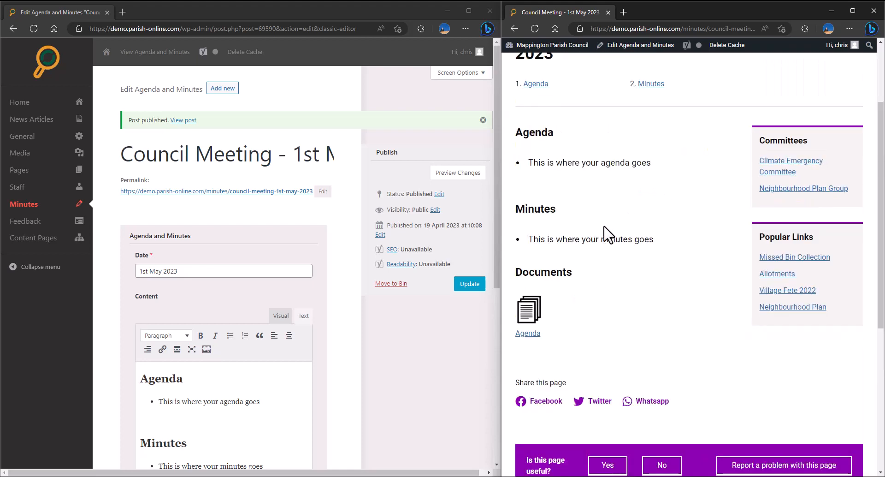
click(530, 316)
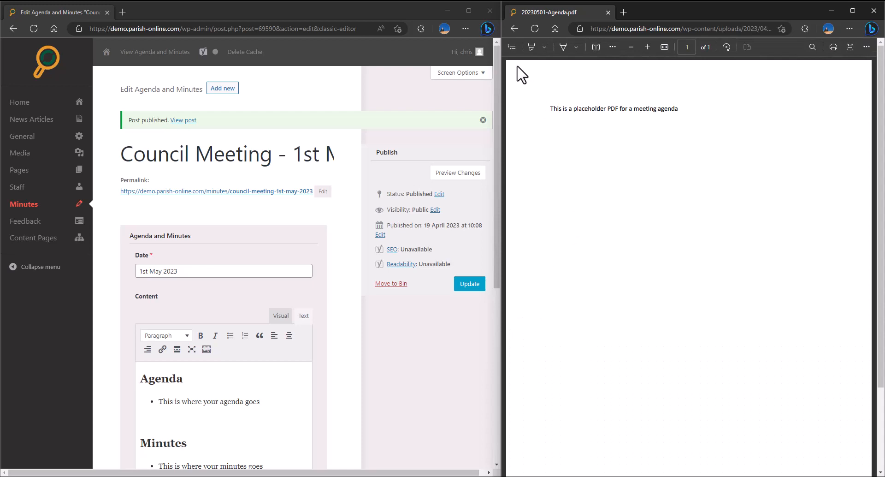
Return to the upcoming Full Council meetings list and switch it to past meetings.
click(515, 27)
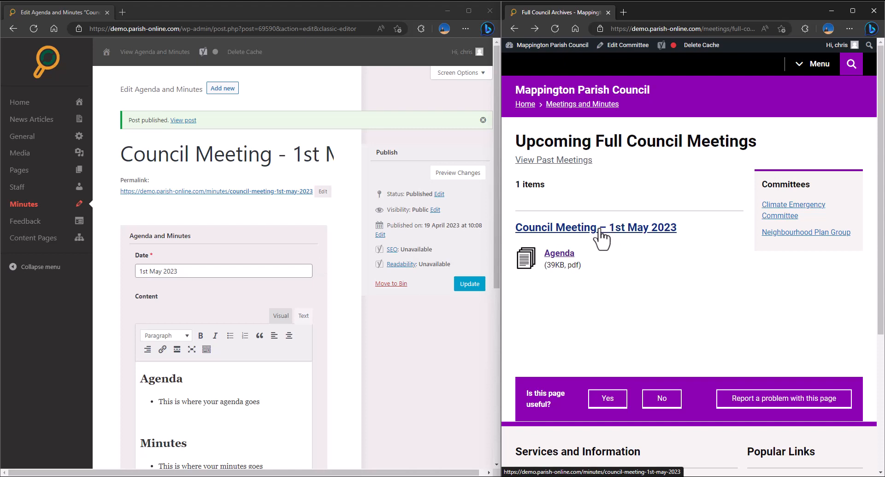
click(560, 160)
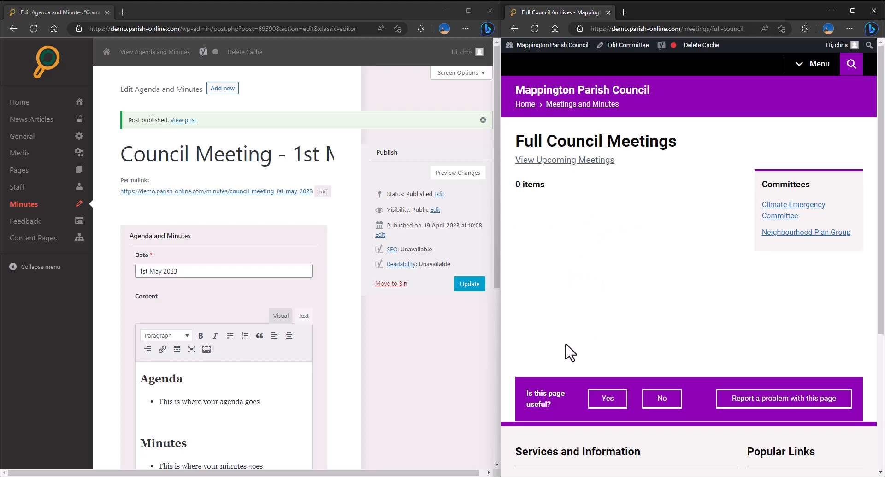
Start a new agenda and minutes entry titled "Council Meeting - 1st April 2023" and set its date to 1 April 2023.
click(226, 90)
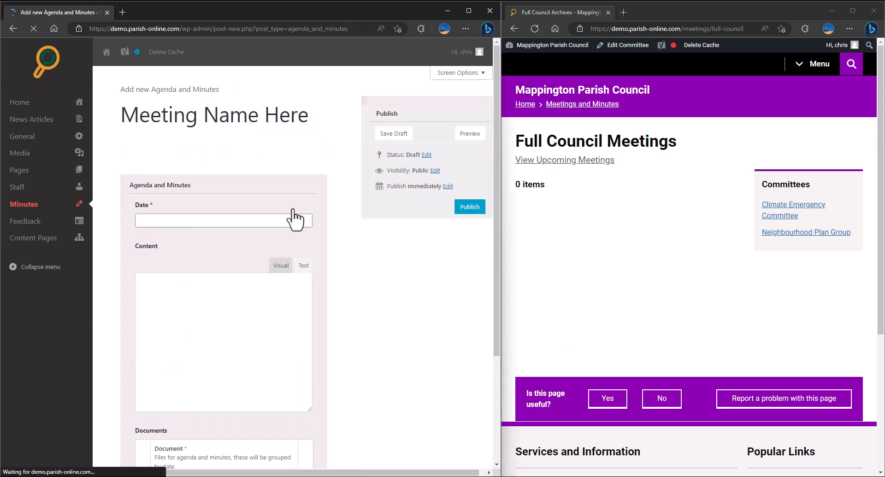
triple_click(230, 113)
text(Council )
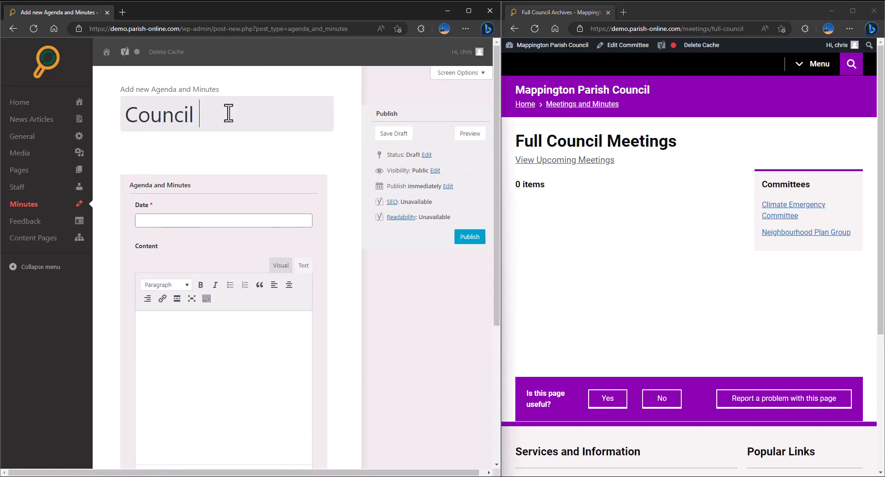
text(Meeting - 1)
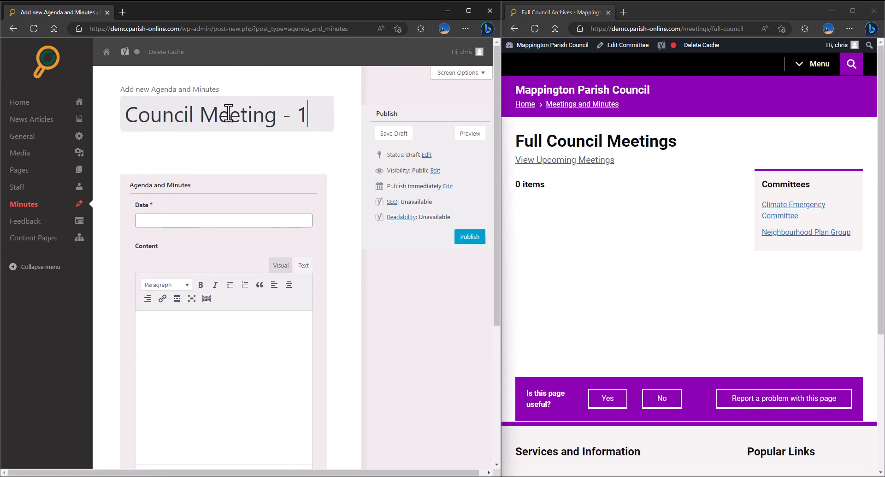
text(st April )
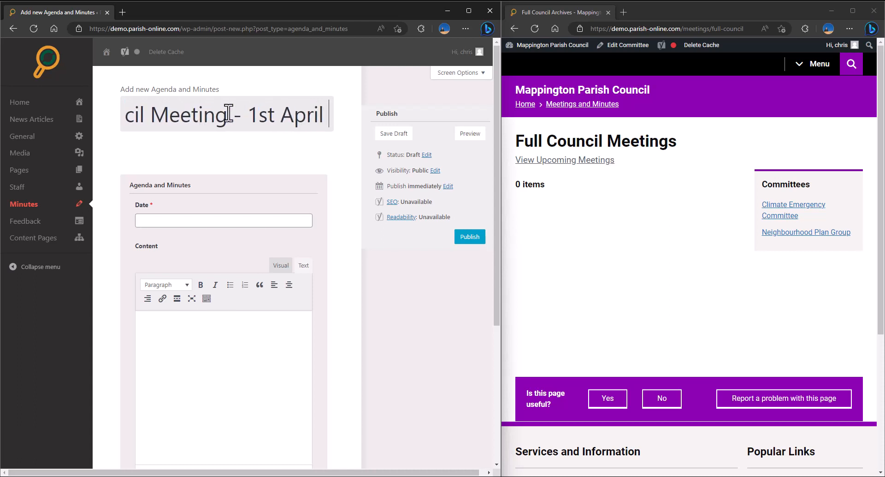
text(2023)
click(184, 219)
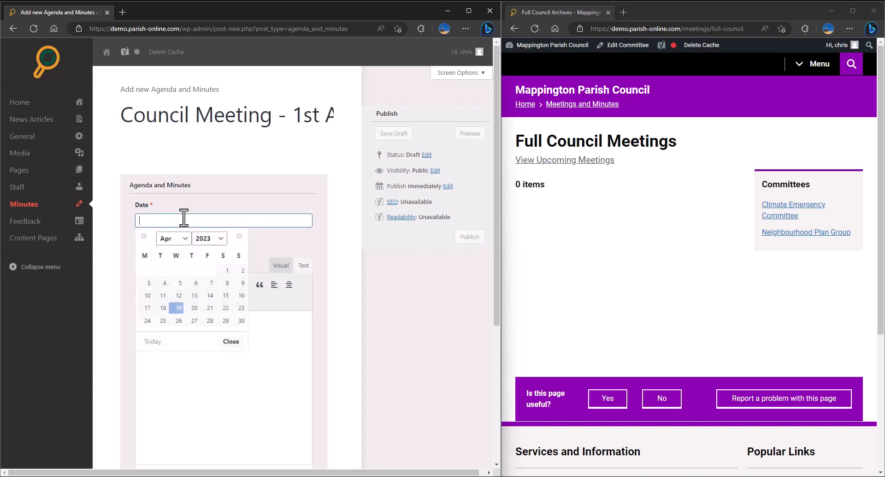
click(226, 280)
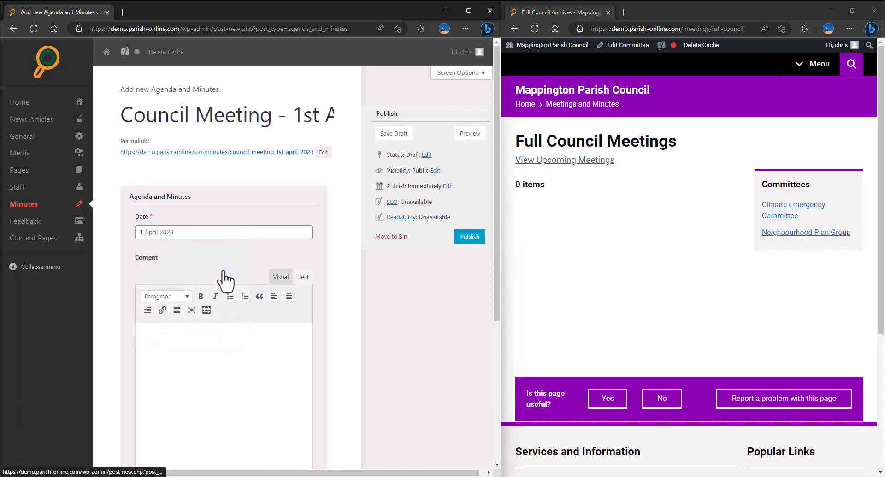
Add the lines "Agenda" and "Minutes" to the content and format both as Heading 2.
scroll(270, 263, down, 2)
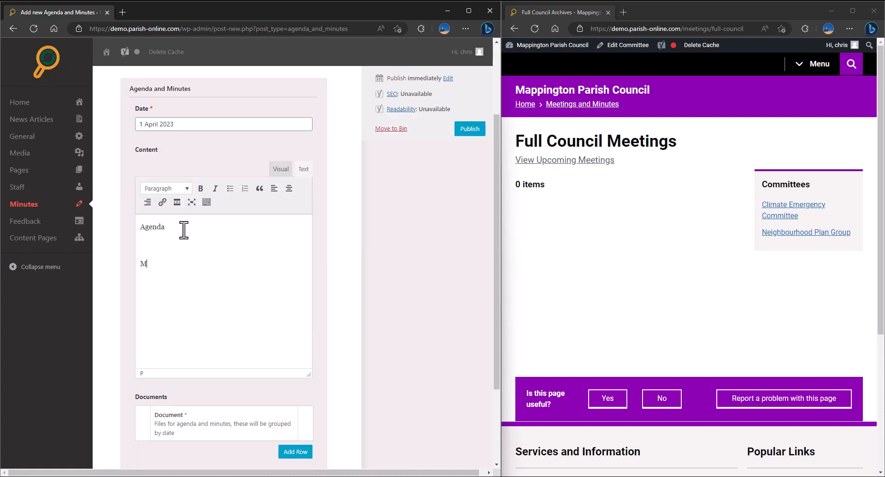
drag(184, 230, 138, 227)
click(171, 189)
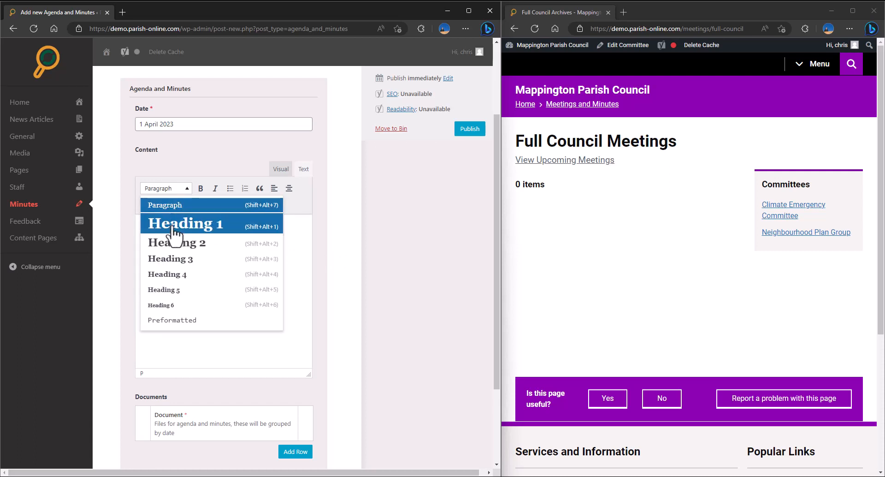
click(174, 252)
drag(177, 270, 134, 272)
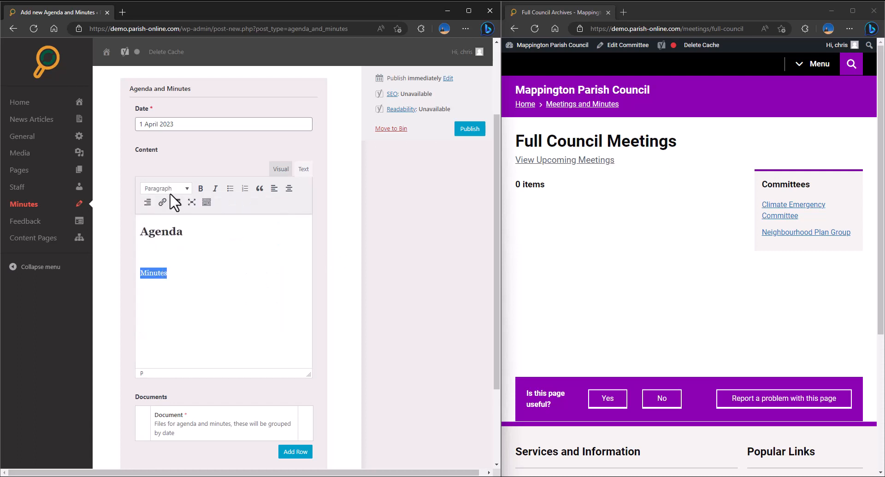
click(173, 189)
click(175, 243)
Assign the 1st April 2023 meeting to the Full Council committee and publish the entry.
scroll(362, 300, down, 2)
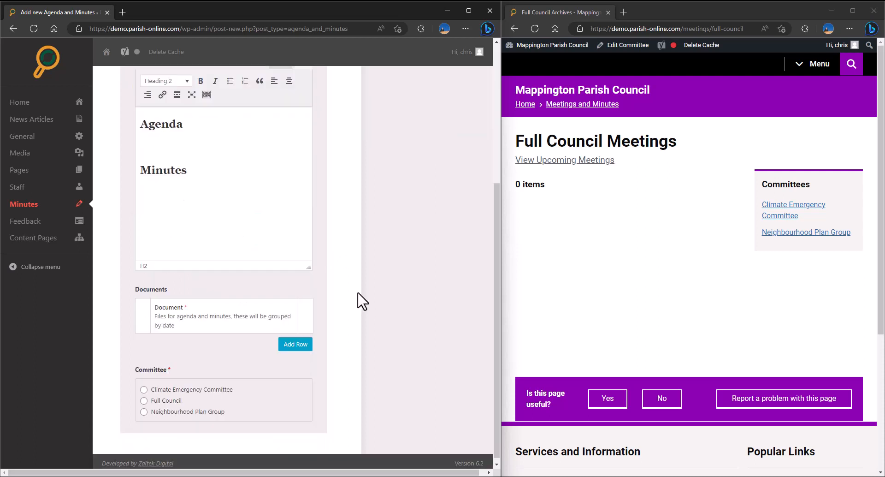
click(144, 400)
scroll(356, 305, up, 4)
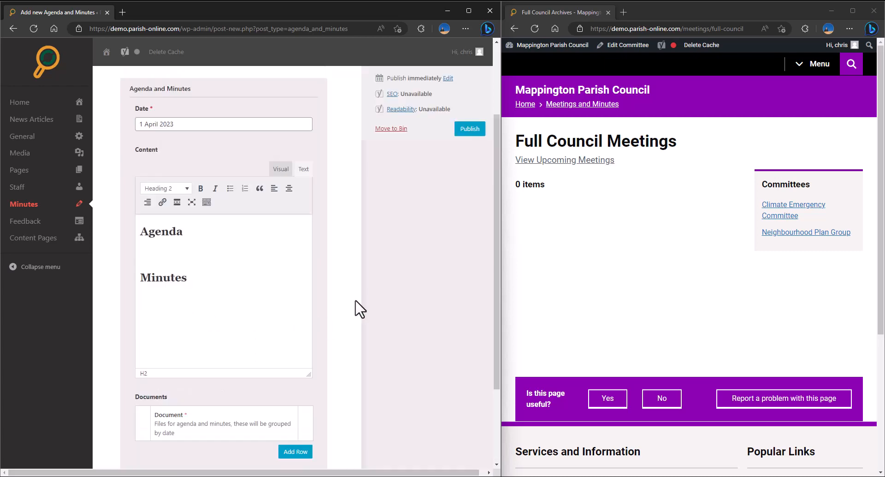
click(468, 237)
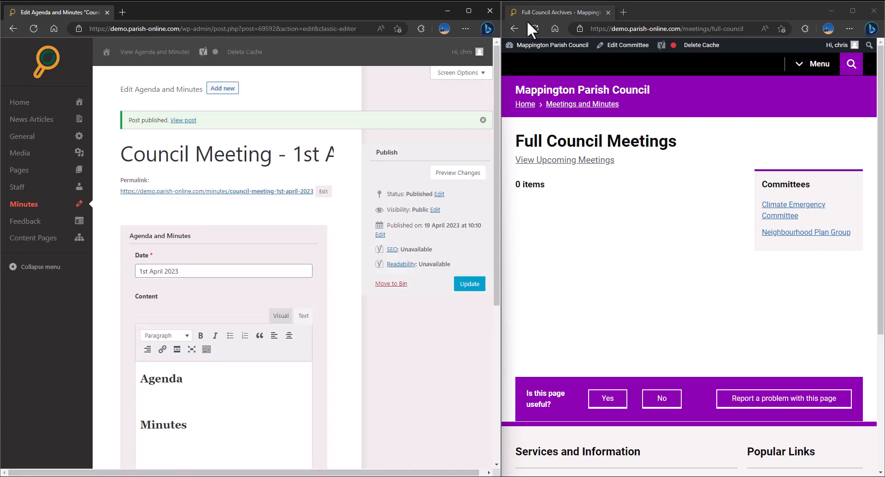
Refresh the public list of past Full Council meetings, and open Upcoming Council Meetings from the site's home page.
click(534, 29)
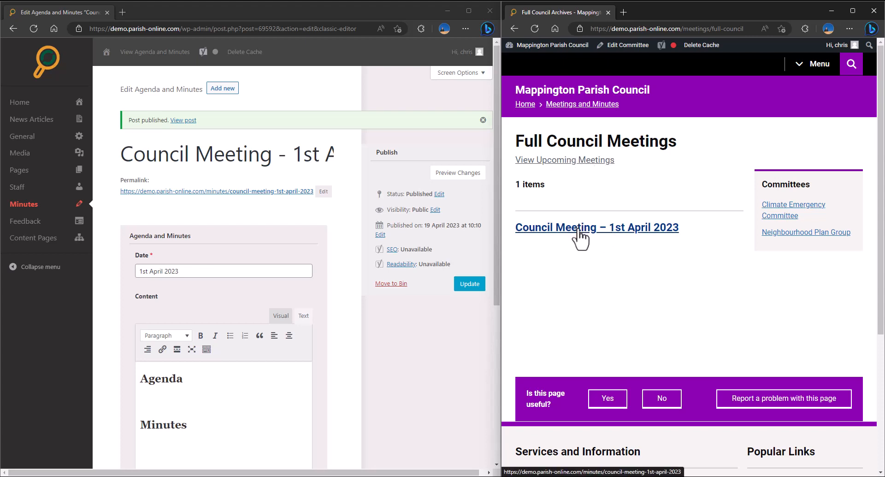
click(526, 105)
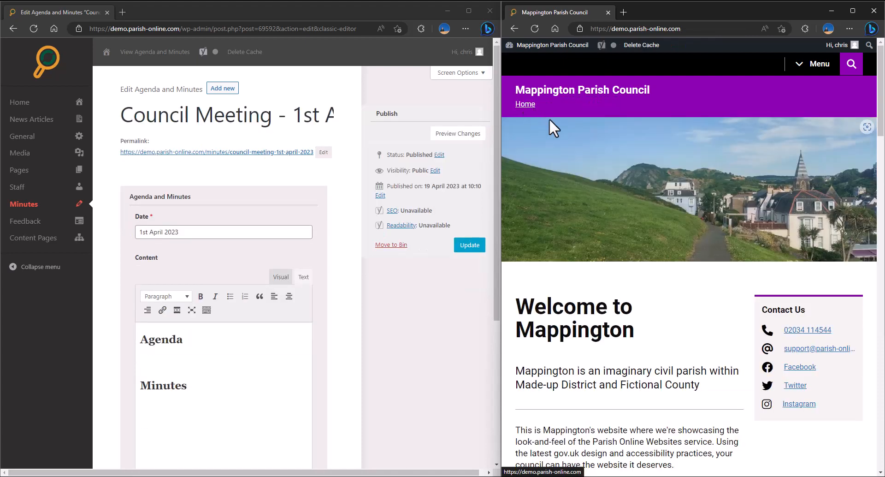
scroll(549, 119, down, 15)
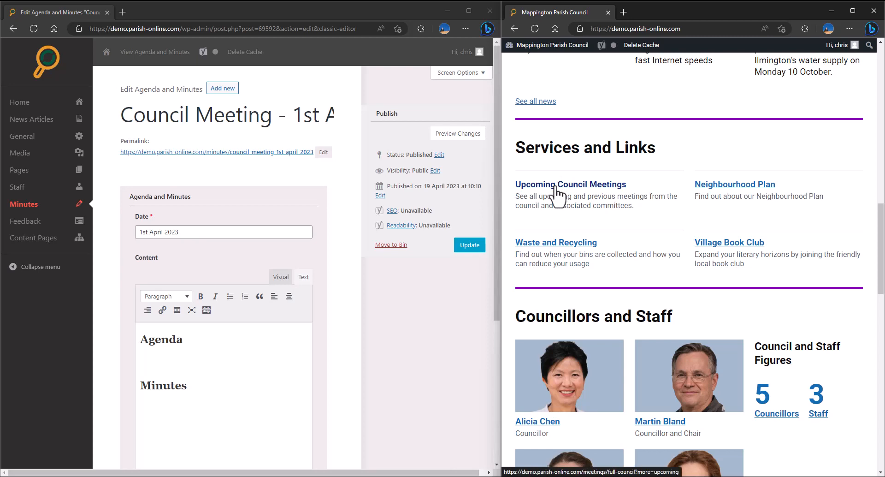
click(557, 187)
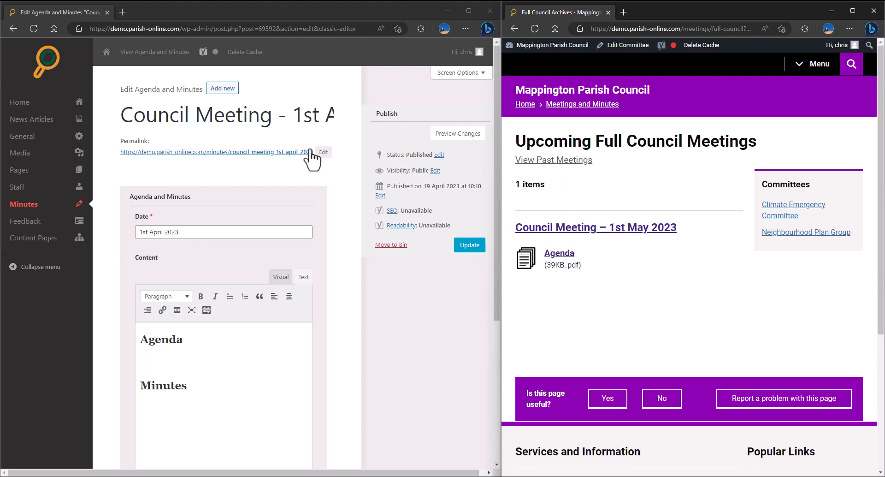
Start a new agenda and minutes entry titled "Council Meeting - 1st June 2023" and set its date to 1 June 2023.
click(220, 89)
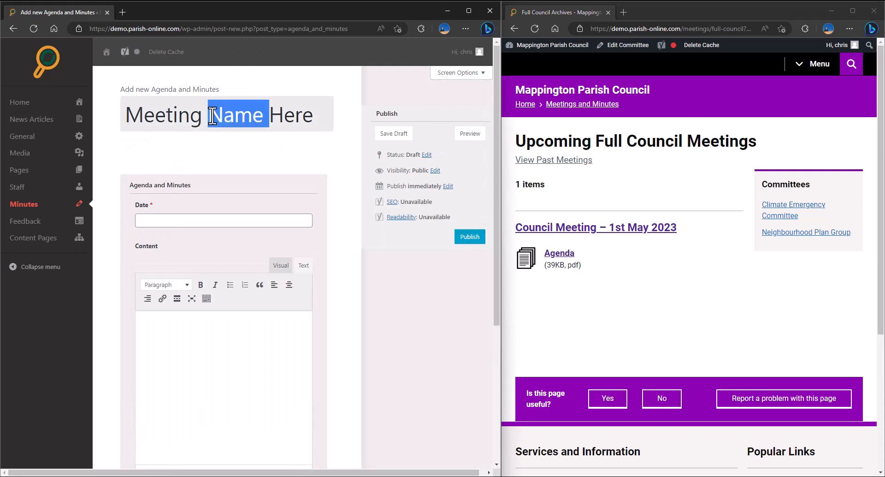
triple_click(212, 115)
text(Council Meeting - 1st)
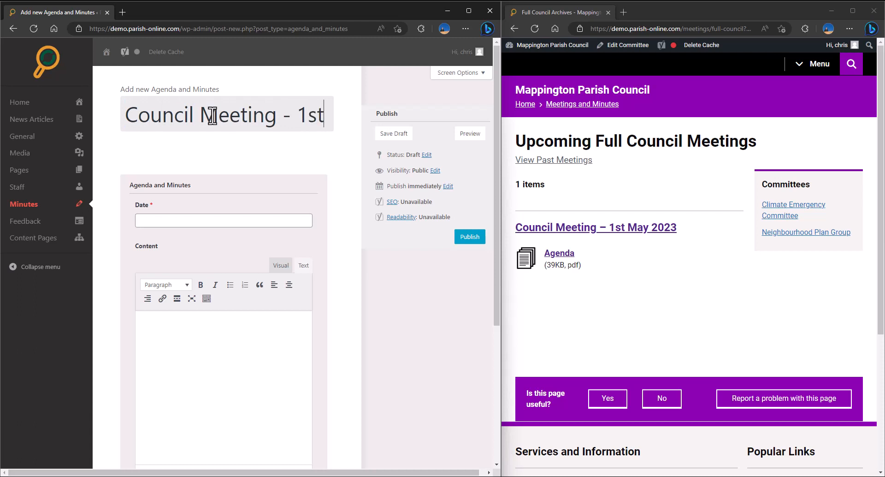
text( June 2023)
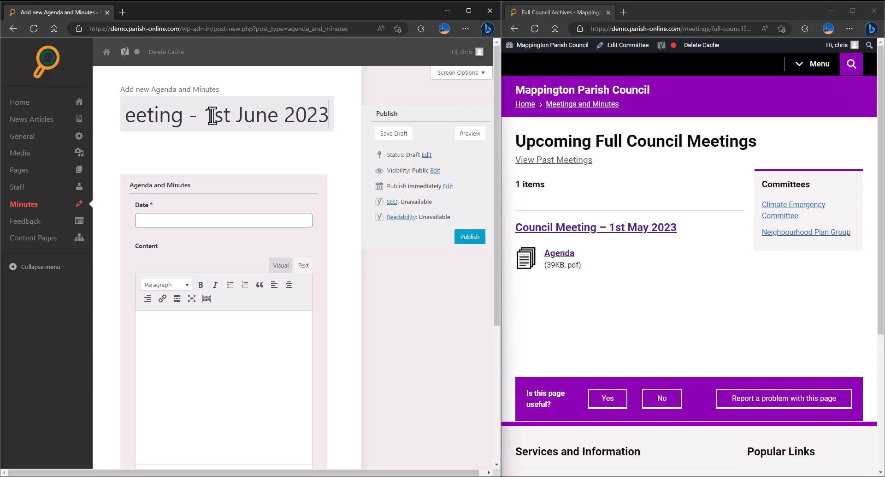
click(178, 220)
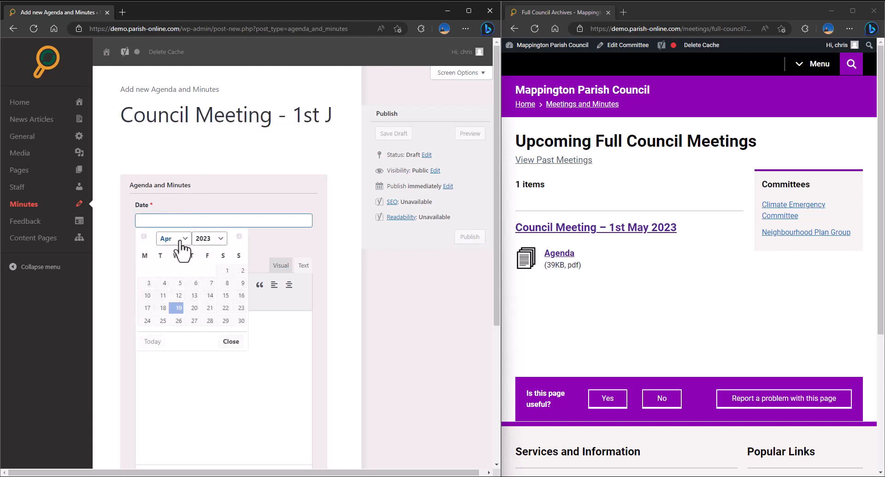
click(174, 238)
click(168, 309)
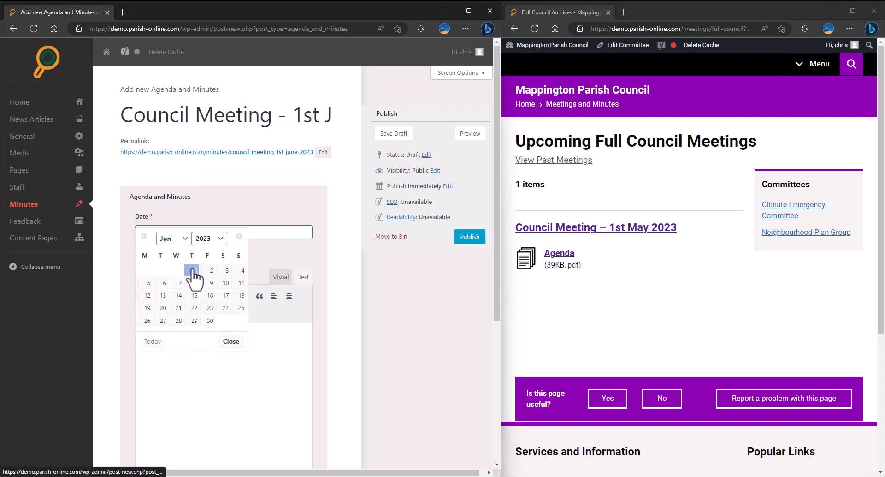
click(194, 281)
Assign the 1st June 2023 meeting to the Full Council committee and publish the entry.
scroll(319, 266, down, 3)
scroll(349, 268, down, 3)
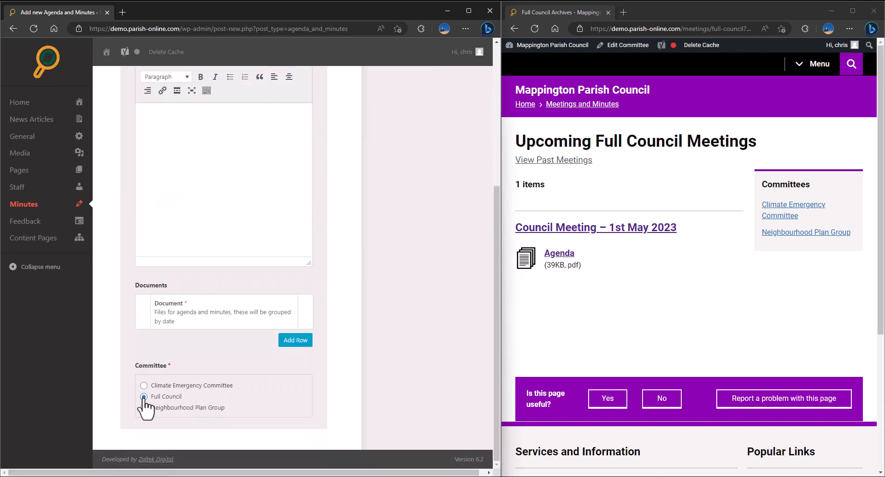
scroll(364, 319, up, 5)
click(465, 238)
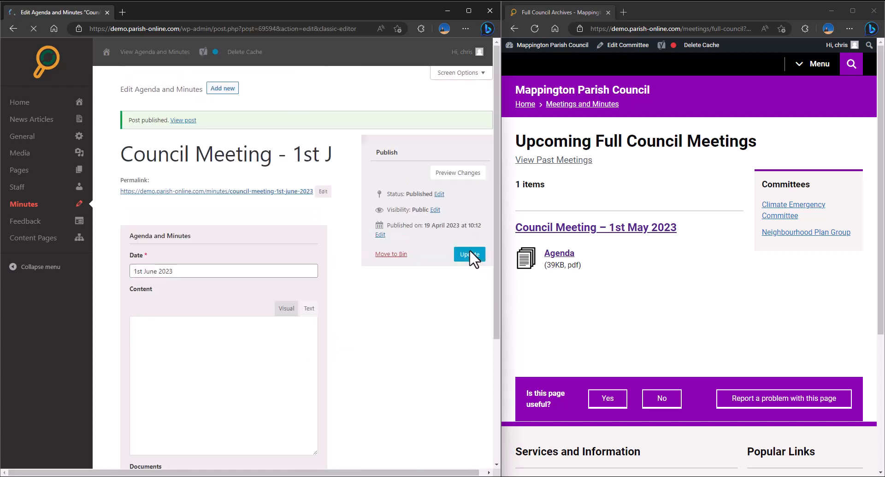
Refresh the public list of upcoming Full Council meetings.
click(534, 29)
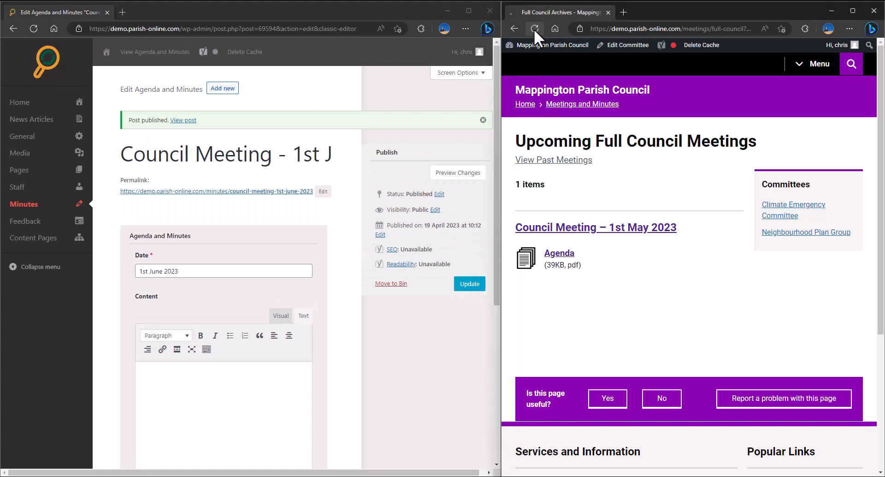